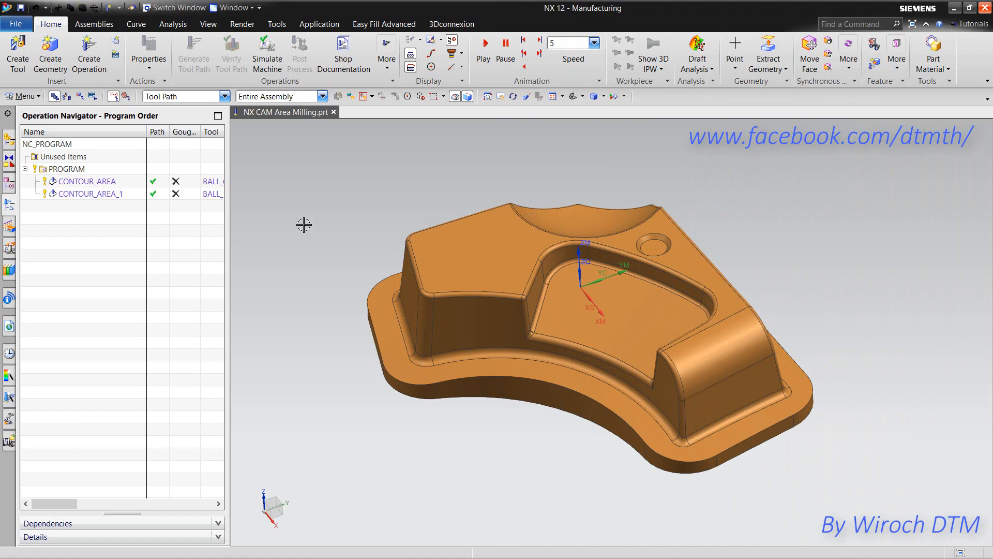
- Create a mill_contour Contour Area operation, CONTOUR_AREA_2, using the MILL_FINISH method
left_click(101, 71)
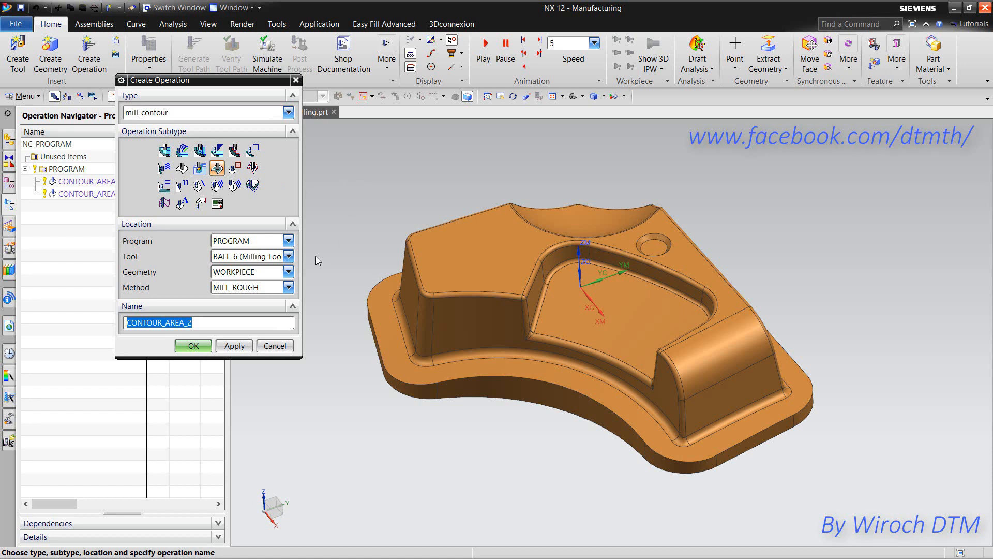
left_click(253, 288)
left_click(236, 311)
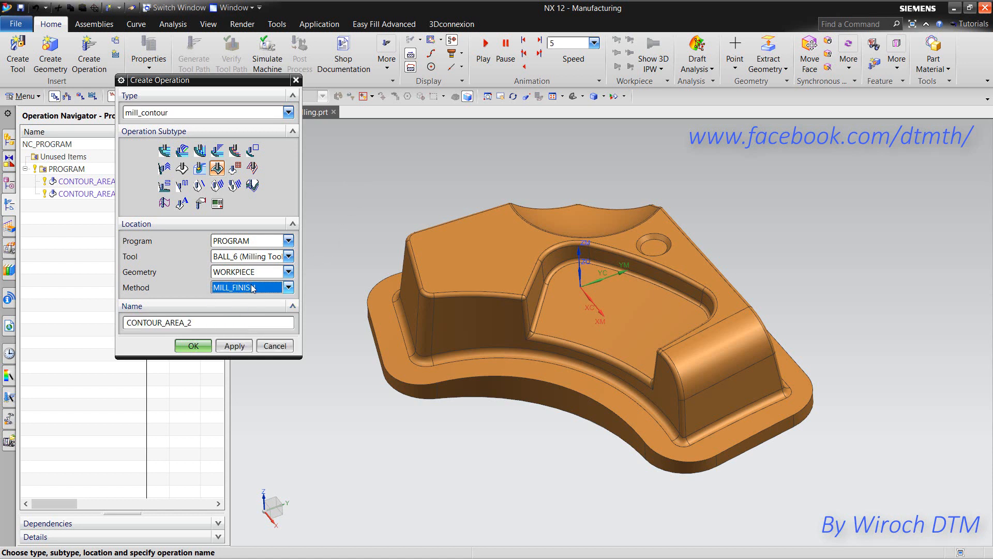
left_click(193, 347)
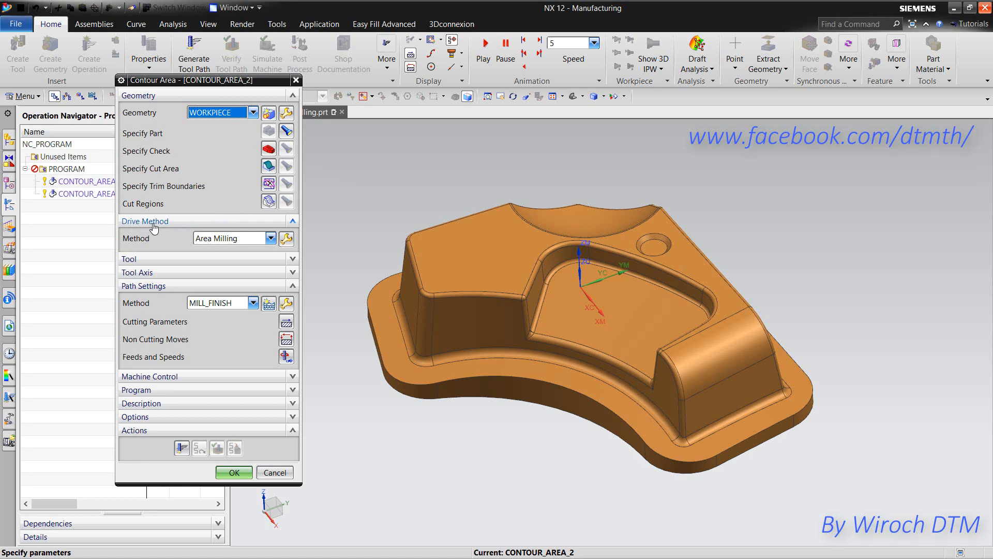
- In the Area Milling drive settings, use Steep and Non-steep containment with a 45° steep angle
left_click(286, 239)
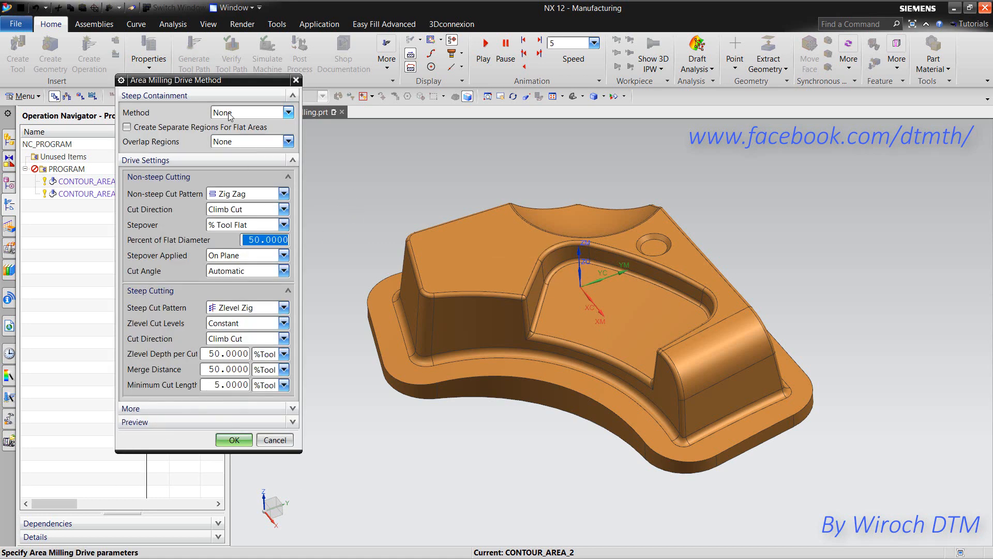
left_click(255, 113)
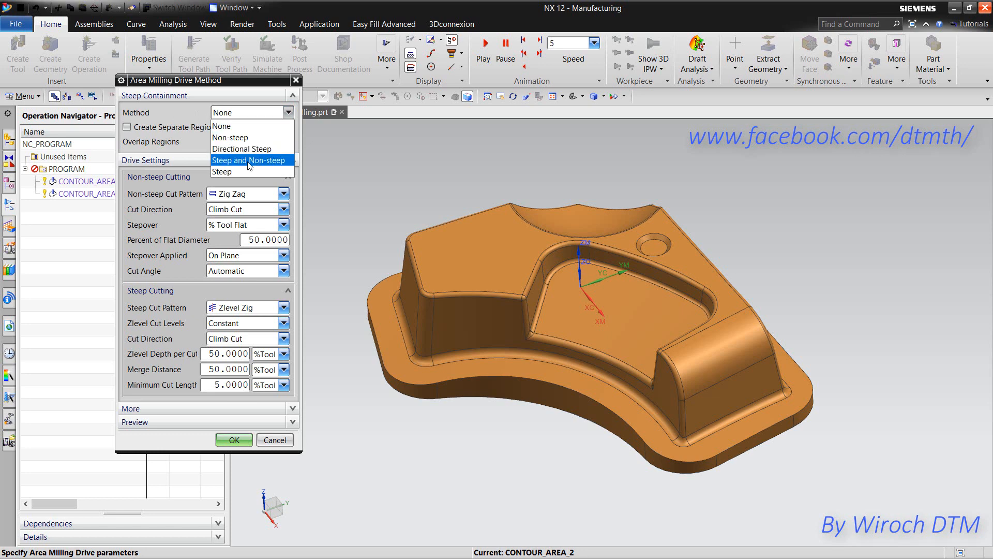
left_click(274, 163)
double_click(266, 129)
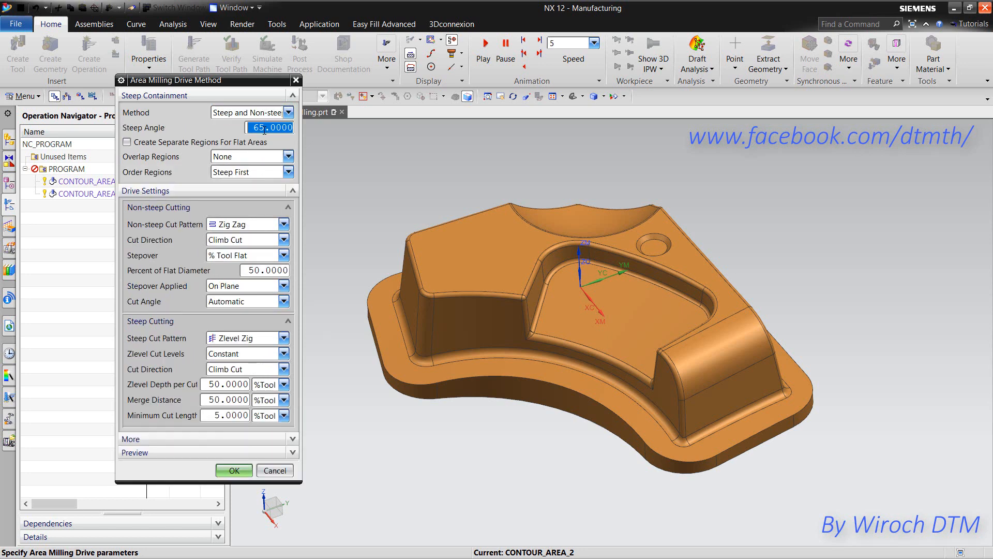
type("45")
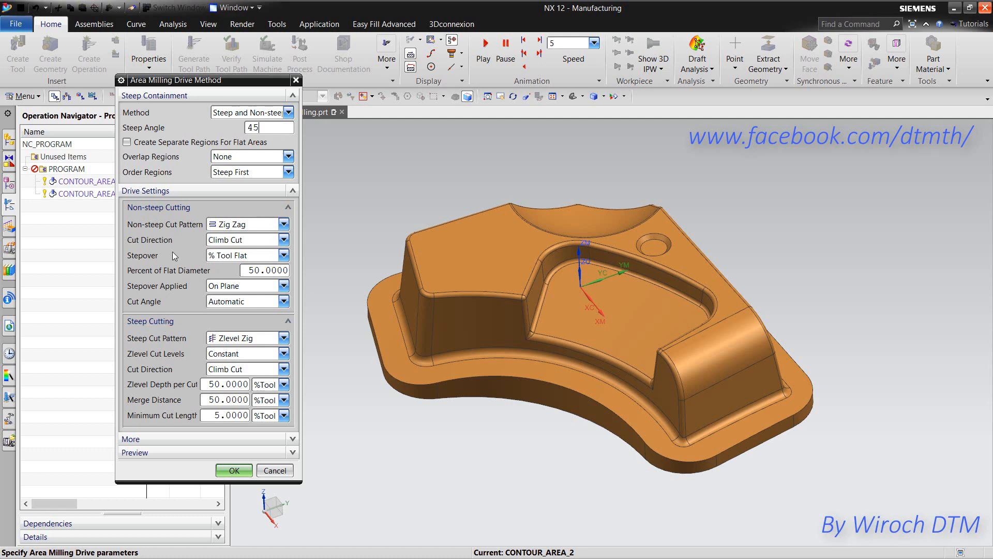
- Cut non-steep areas with an outward Follow Periphery pattern at a constant 3 mm stepover
left_click(232, 226)
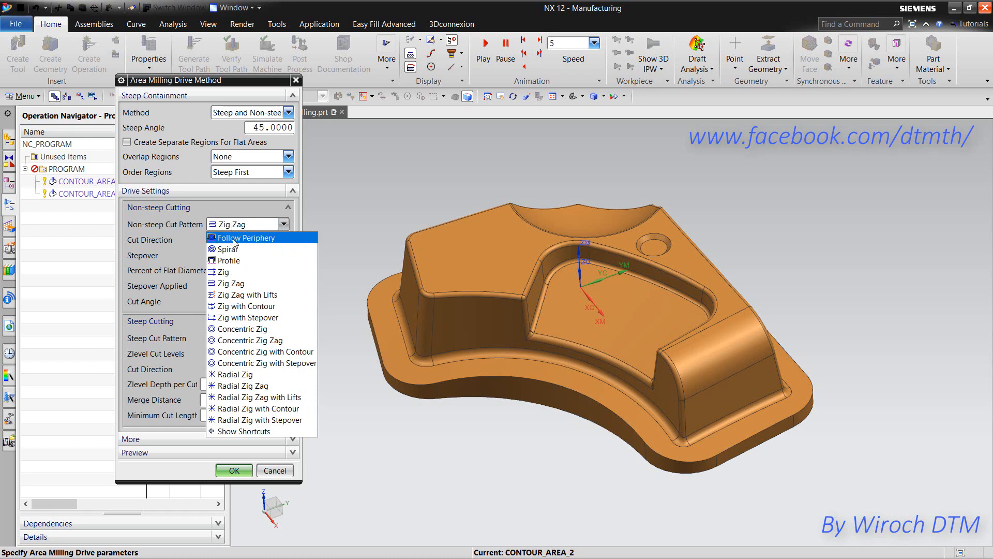
left_click(238, 240)
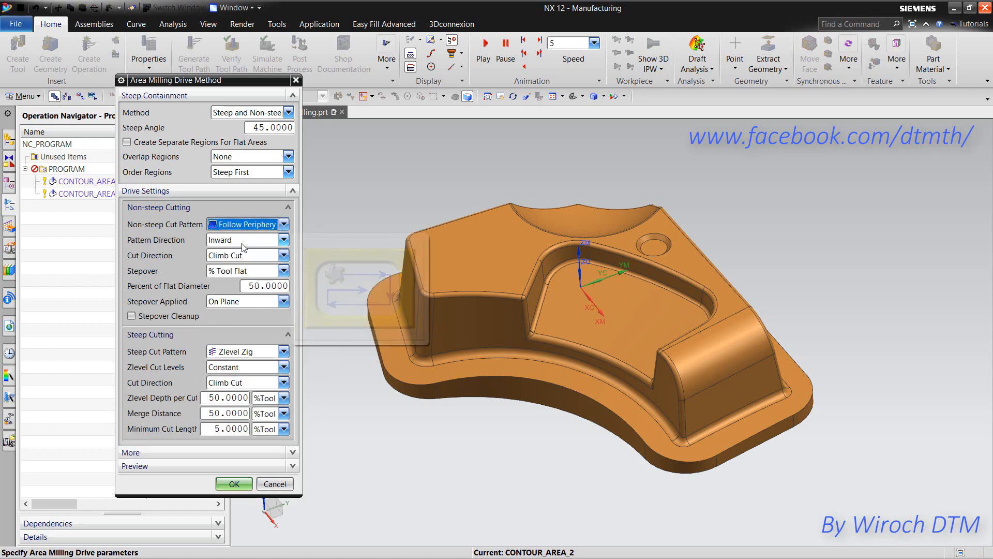
left_click(241, 238)
left_click(239, 253)
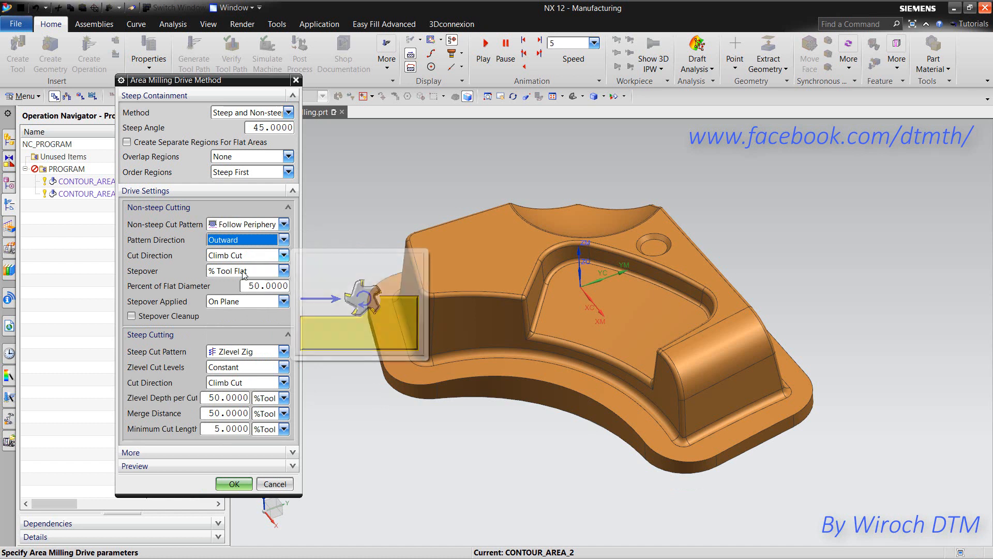
left_click(239, 271)
left_click(235, 284)
left_click(235, 285)
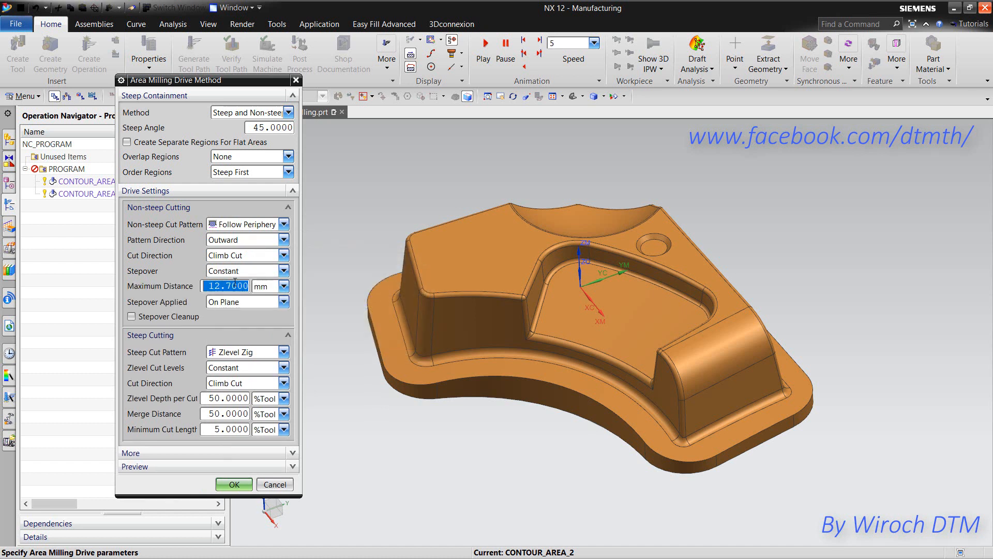
type("3")
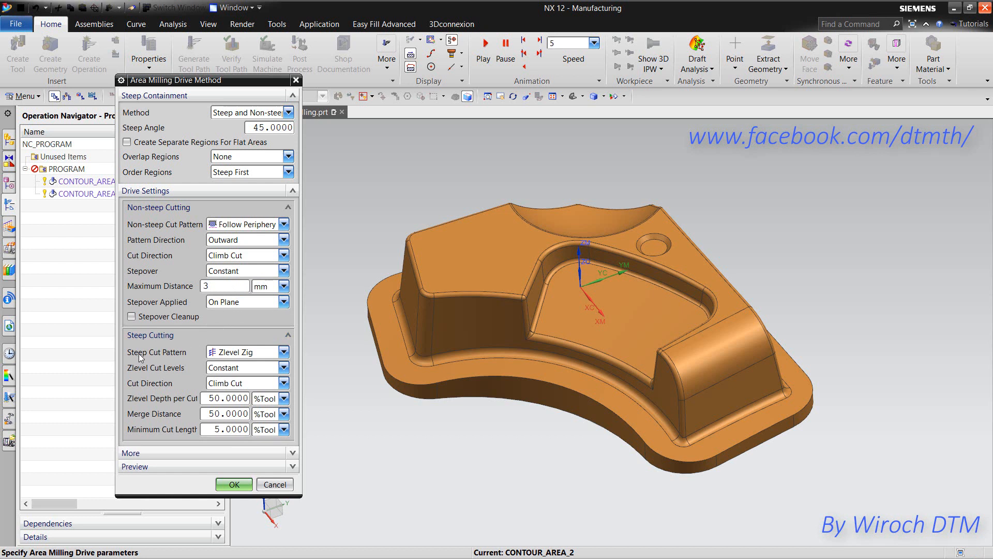
- Cut steep areas with Zlevel Zig Zag at 2 mm depth per cut
left_click(226, 354)
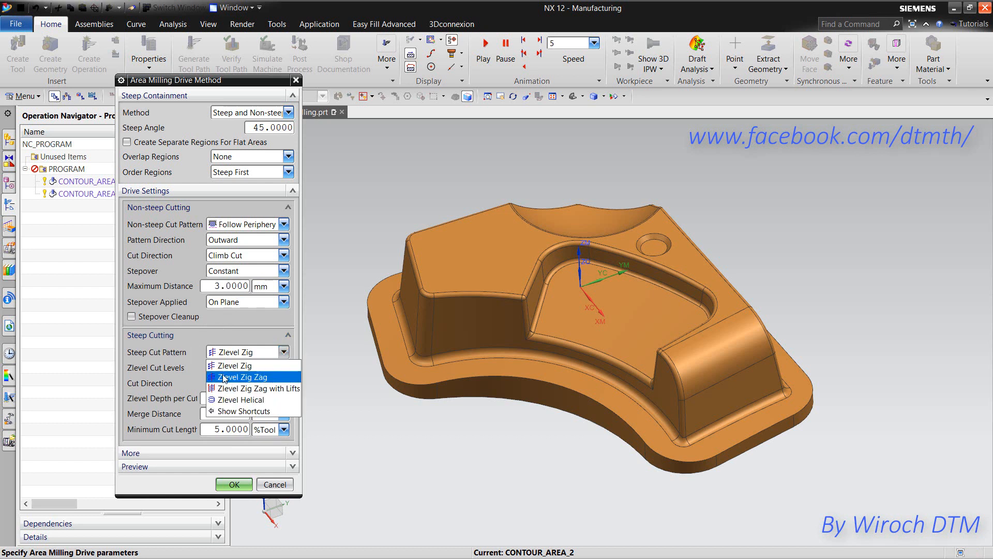
left_click(226, 378)
left_click(266, 388)
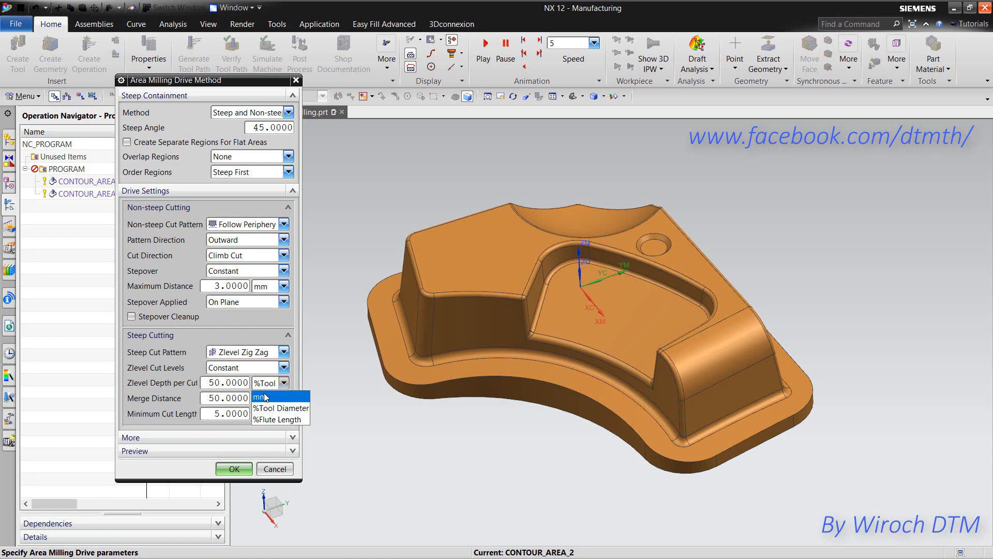
left_click(266, 403)
left_click(228, 383)
type("2")
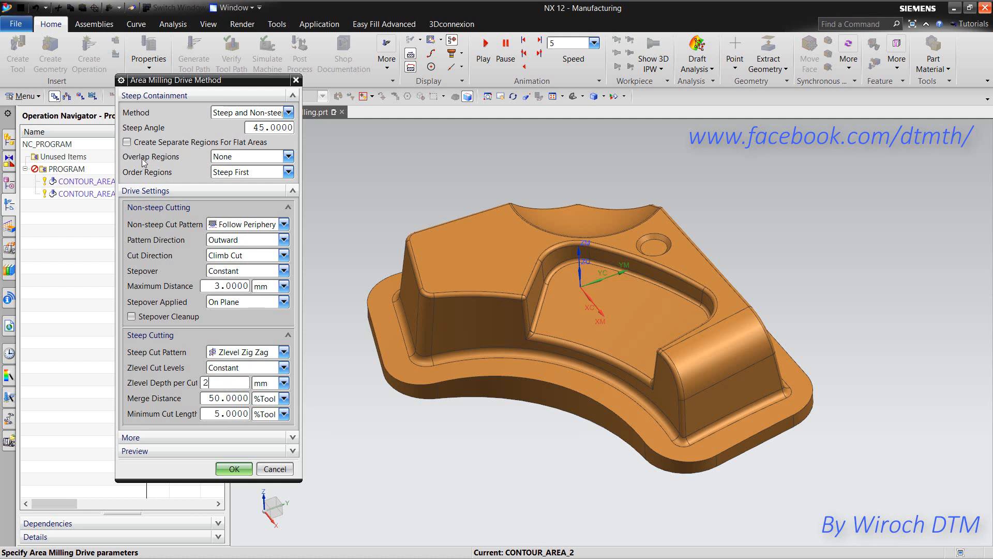
- Overlap the steep and non-steep regions by a distance of 0.3 mm
left_click(225, 157)
left_click(236, 176)
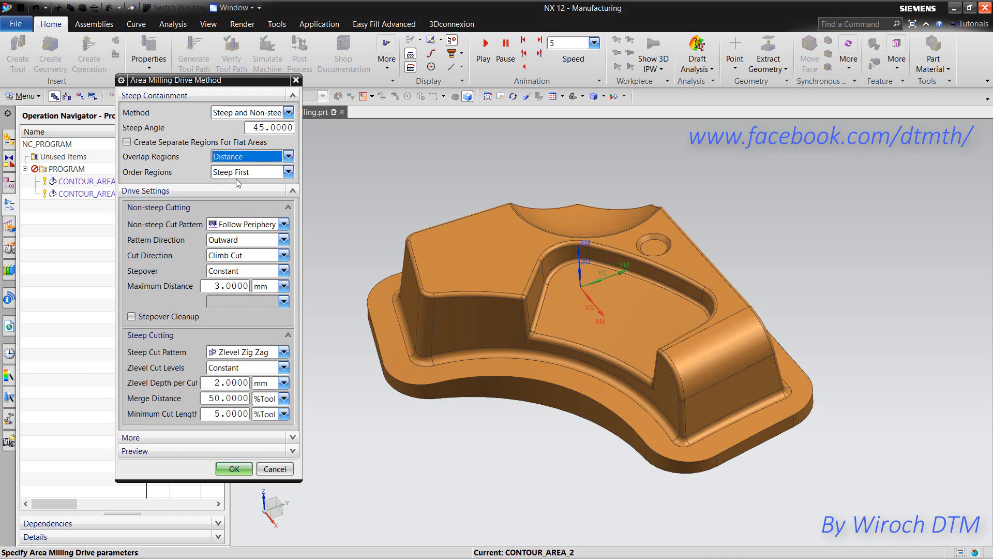
left_click(240, 171)
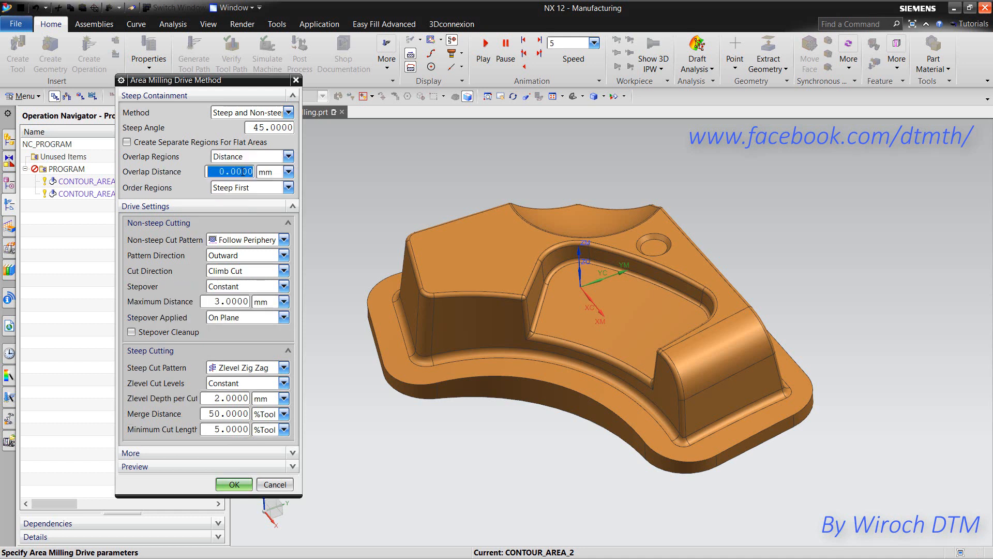
type(".3")
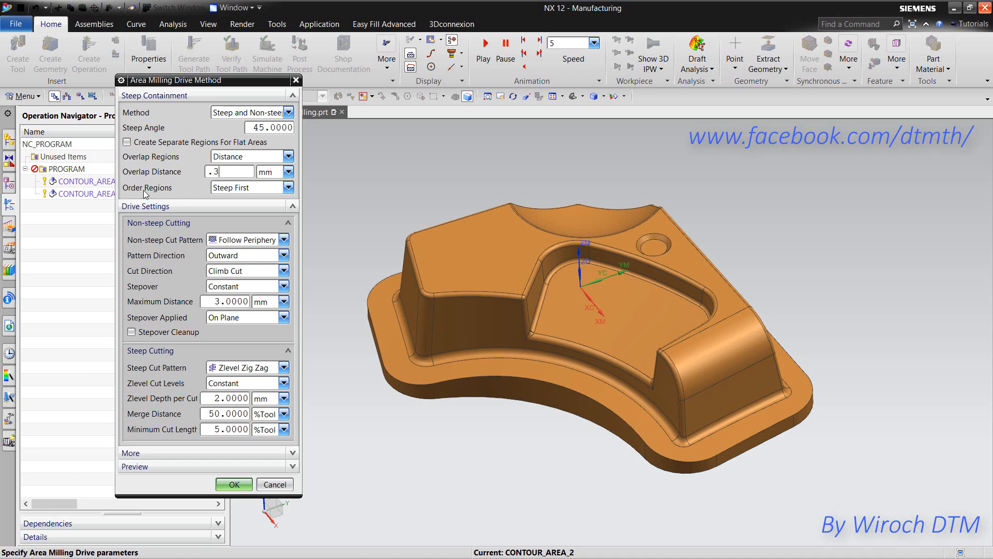
- Order the regions Top Down Level First and accept the drive settings
left_click(226, 189)
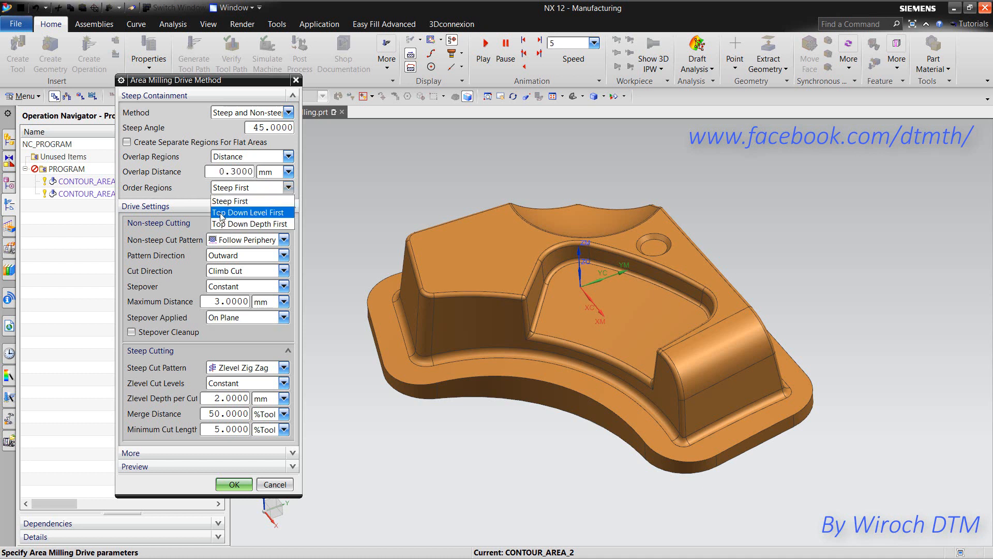
left_click(266, 213)
left_click(231, 489)
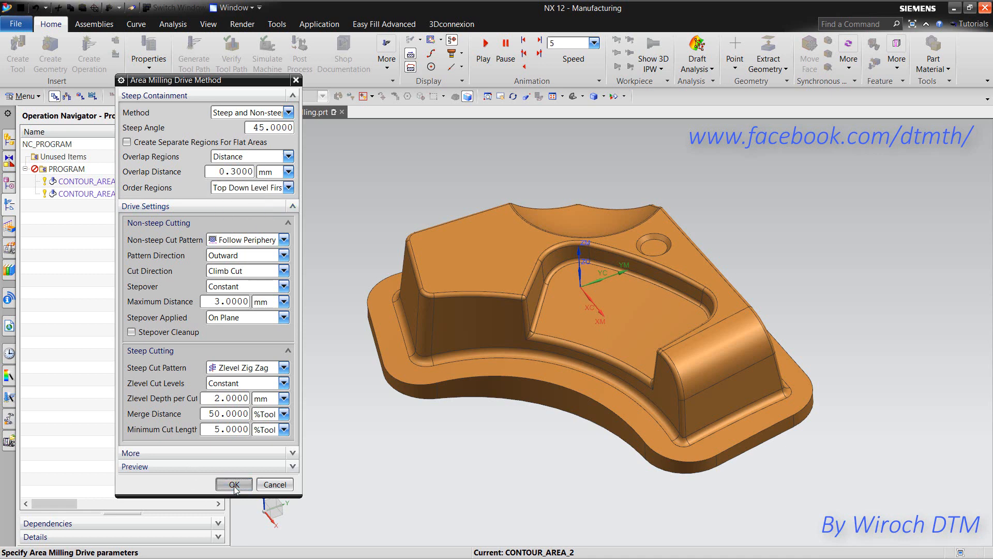
middle_click(355, 231)
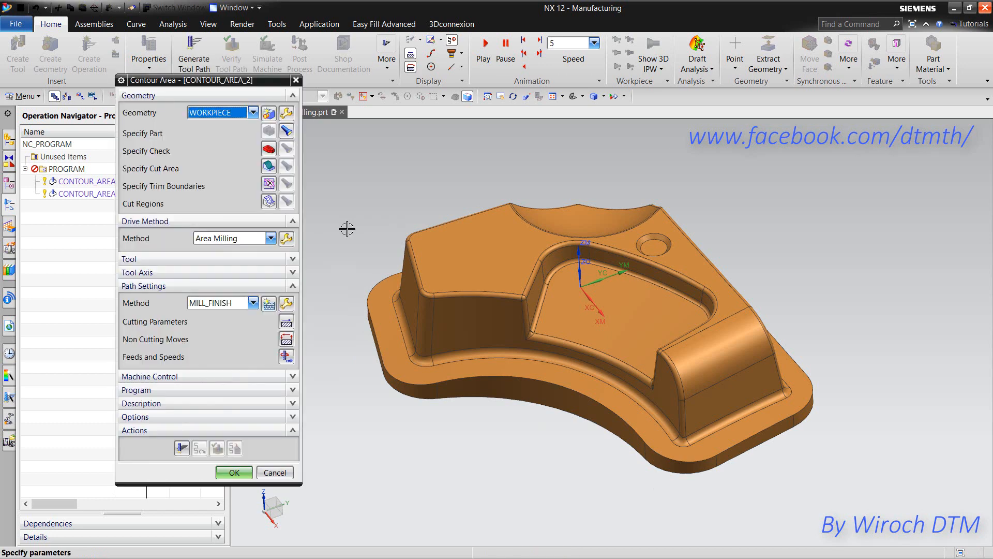
left_click(182, 448)
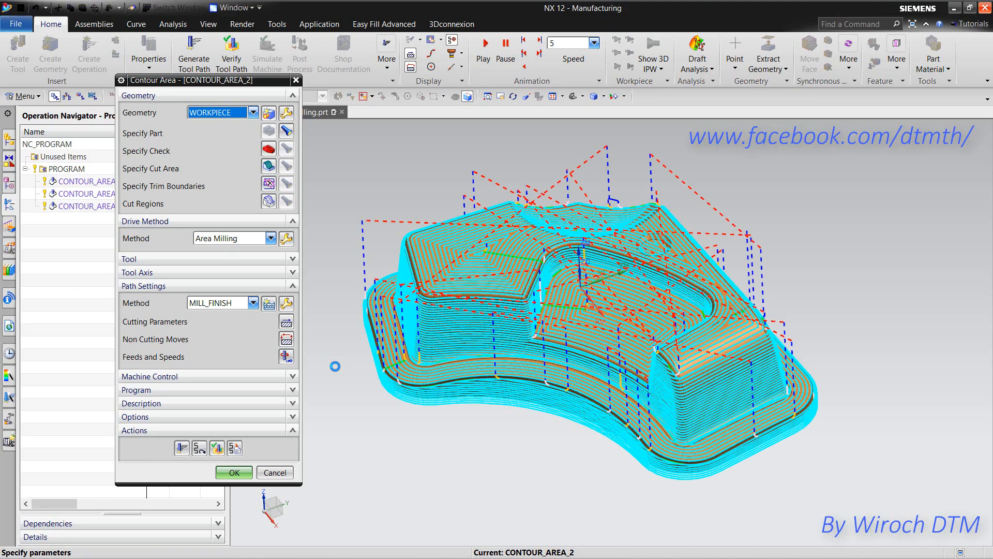
scroll(390, 348, "down", 10)
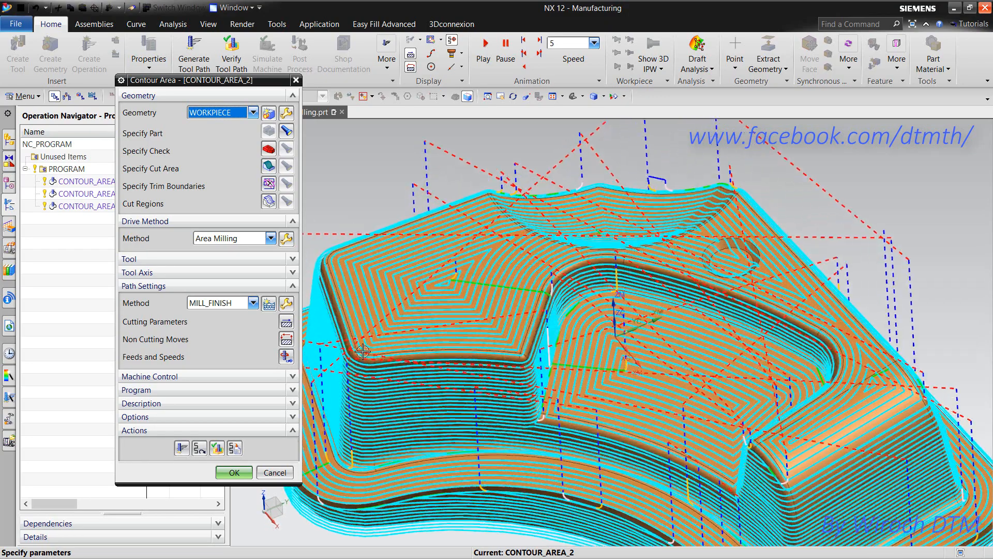
scroll(391, 348, "down", 8)
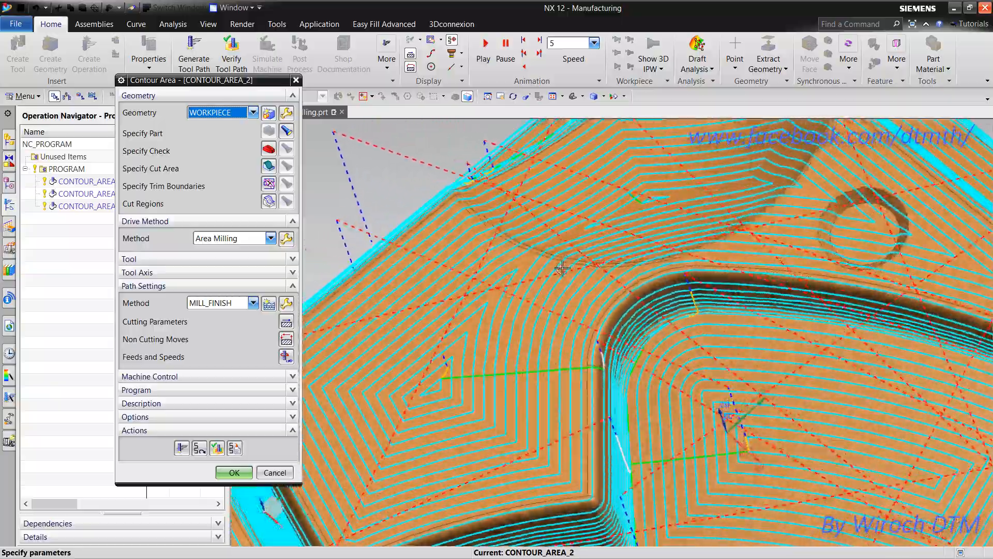
middle_click_drag(608, 216, 485, 319)
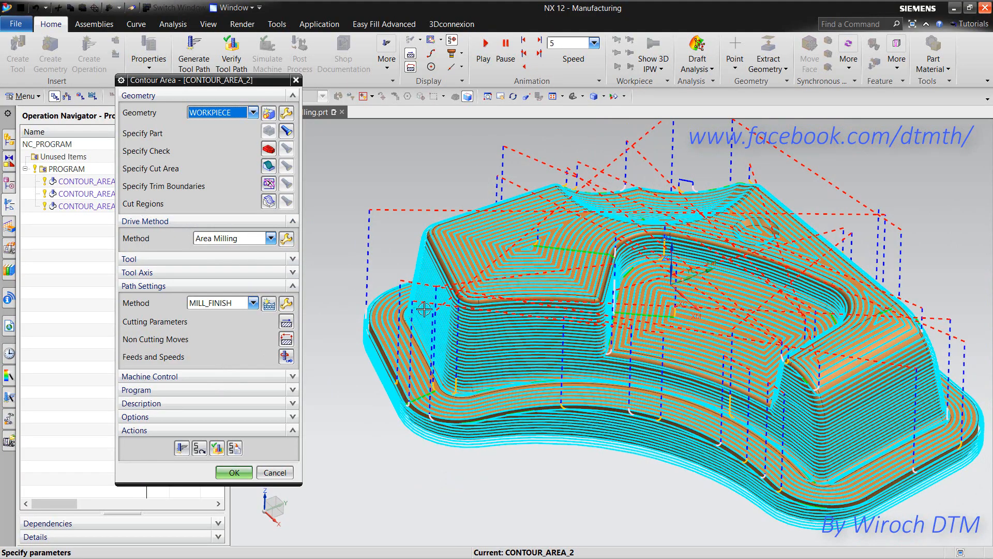
middle_click_drag(425, 309, 693, 287)
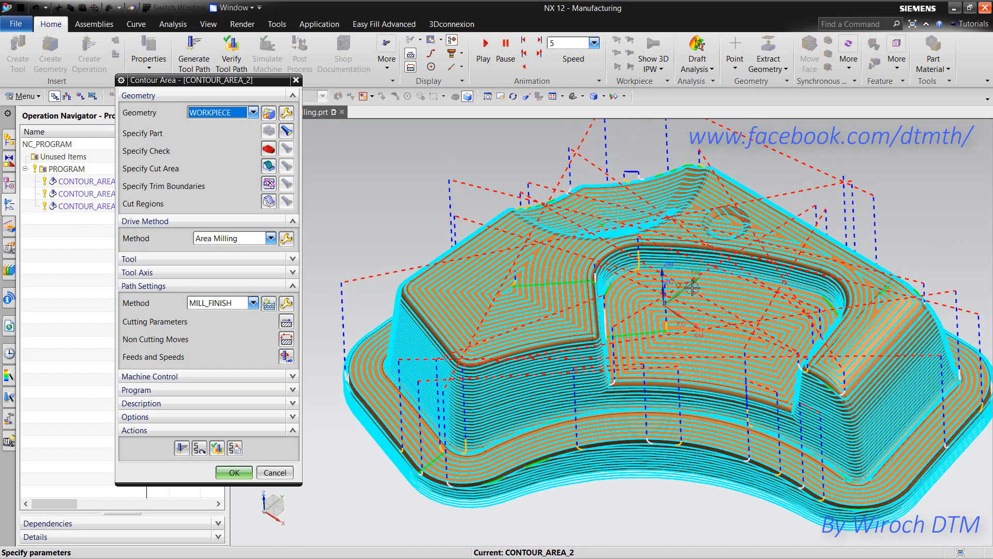
- Build the cut region list, producing regions CONTOUR_AREA_2_R_1 through R_5
left_click(269, 202)
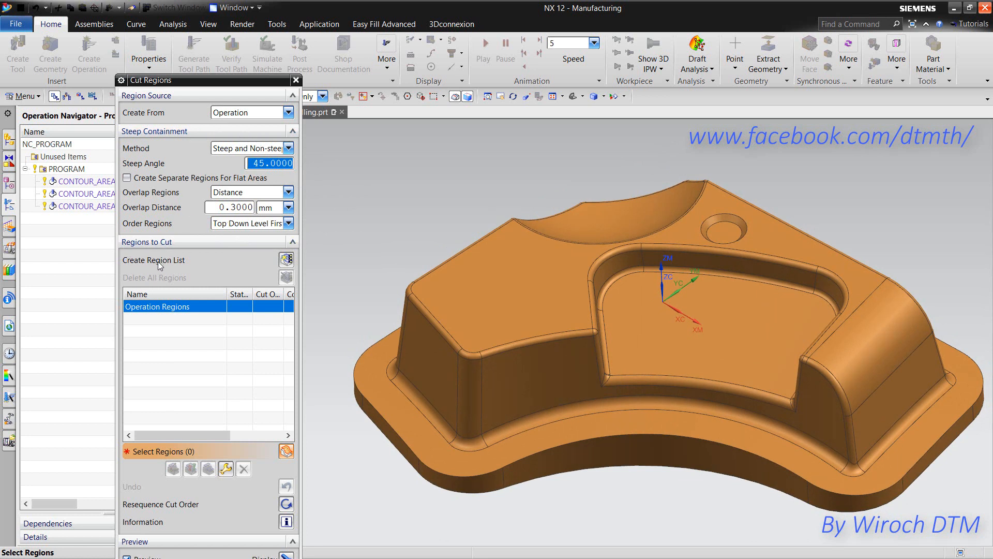
left_click(287, 260)
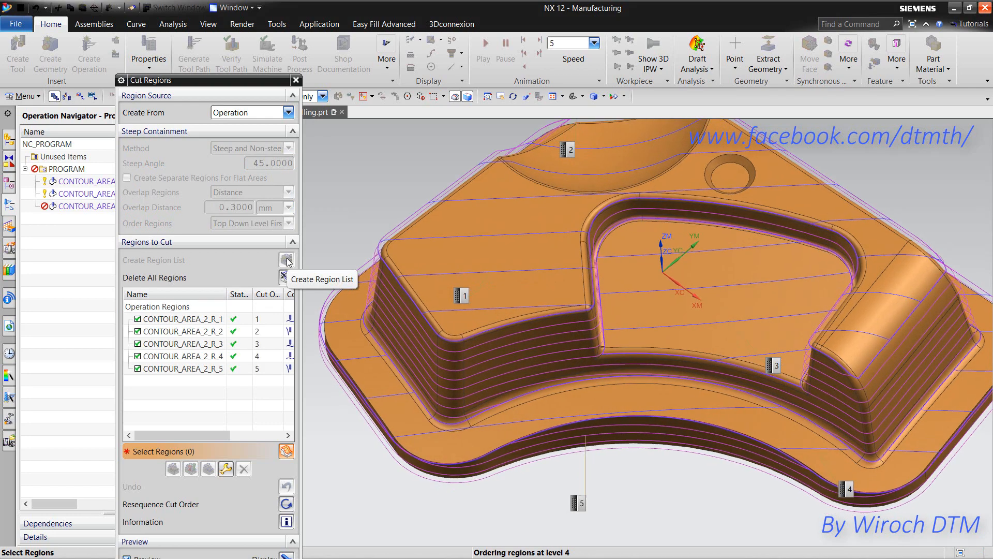
left_click(213, 319)
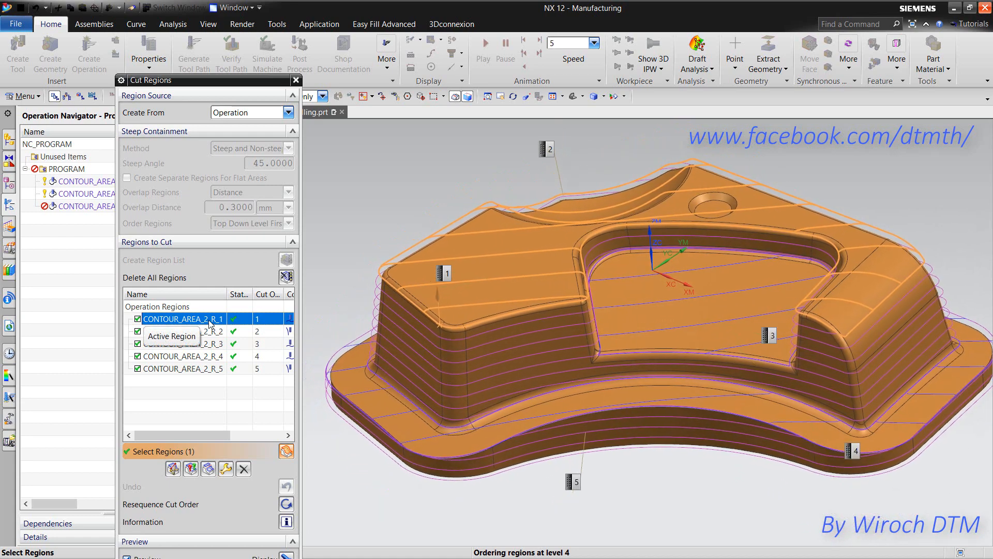
left_click(207, 331)
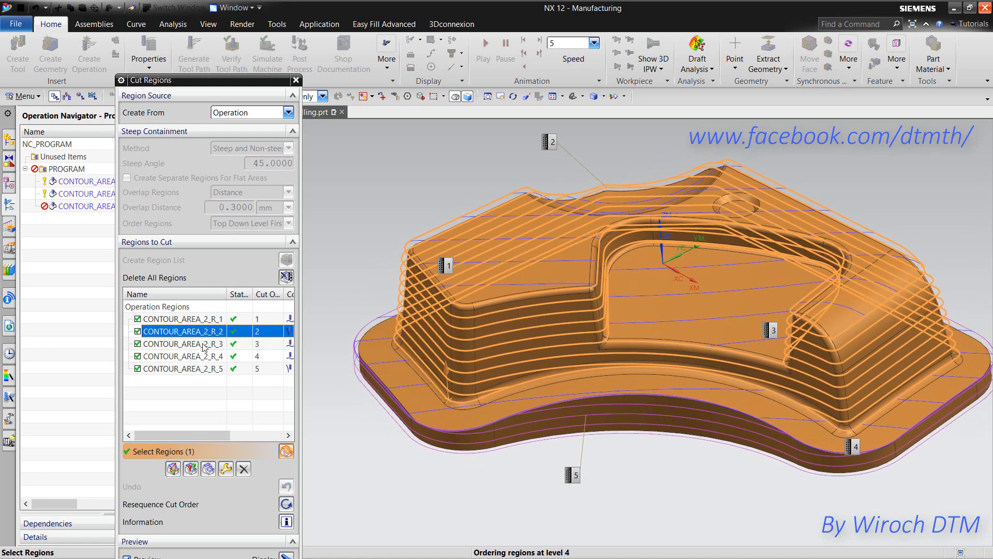
left_click(204, 345)
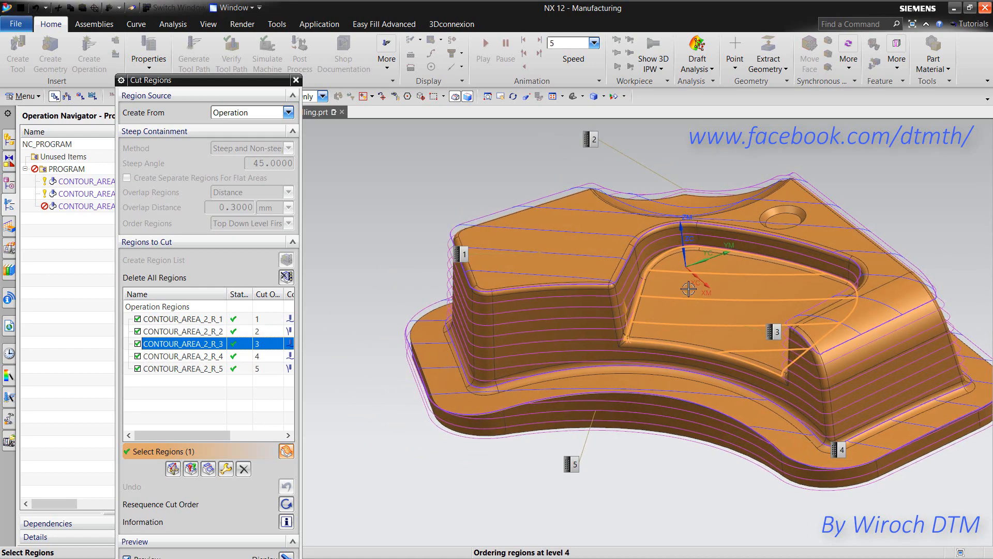
left_click(231, 356)
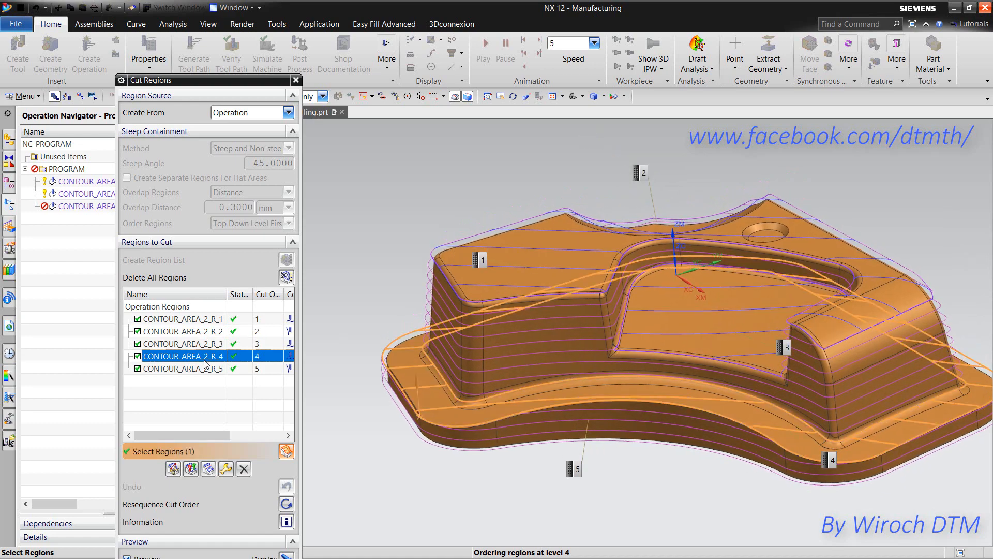
left_click(212, 369)
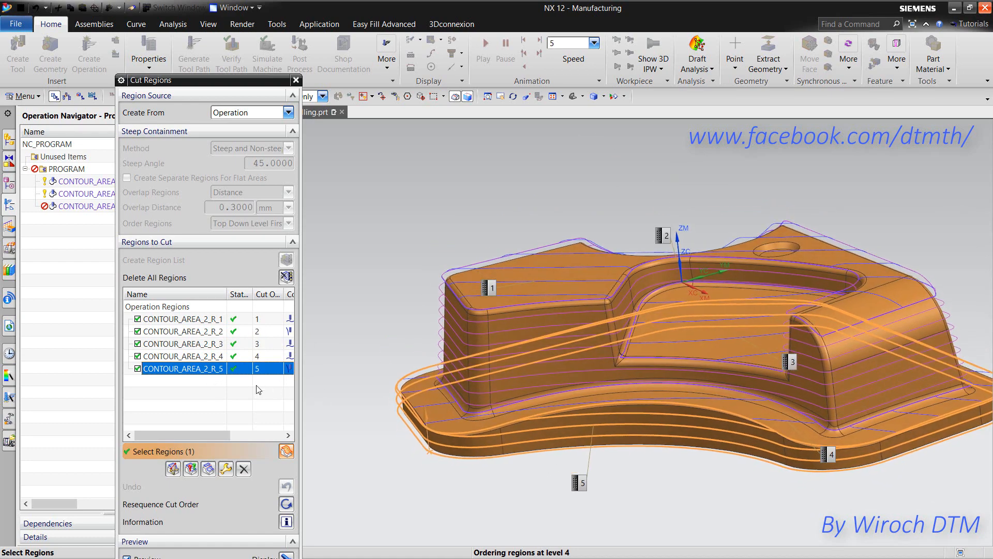
left_click_drag(178, 368, 174, 335)
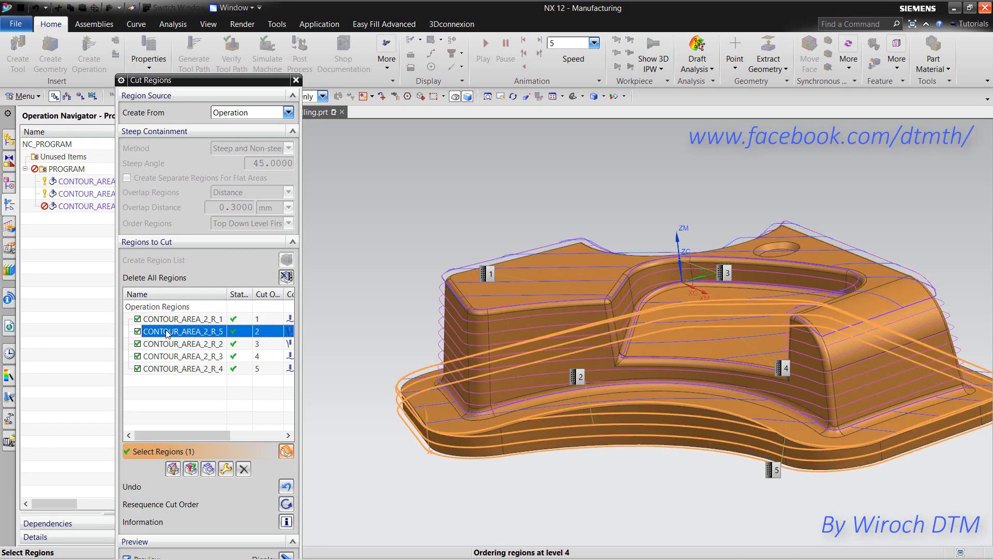
left_click_drag(167, 334, 169, 381)
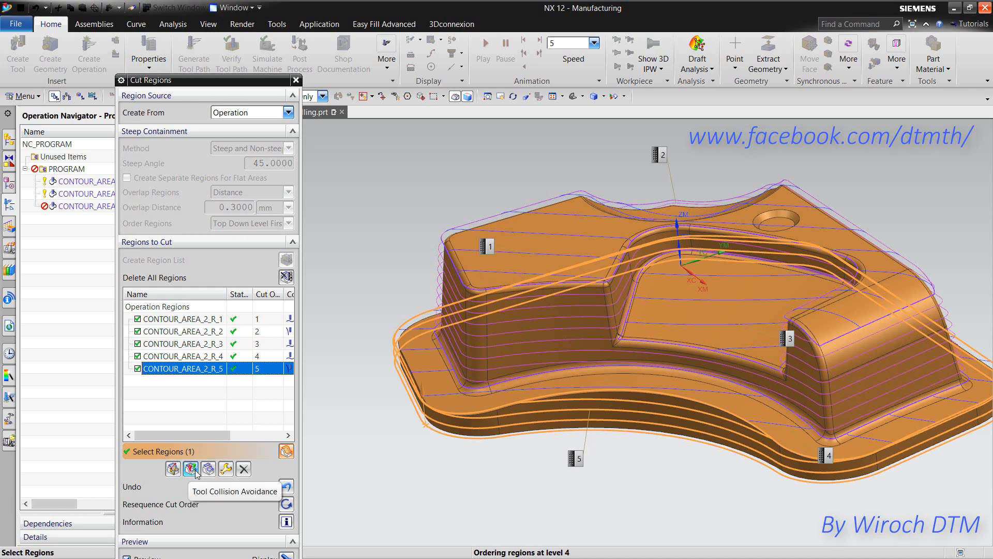
left_click(202, 319)
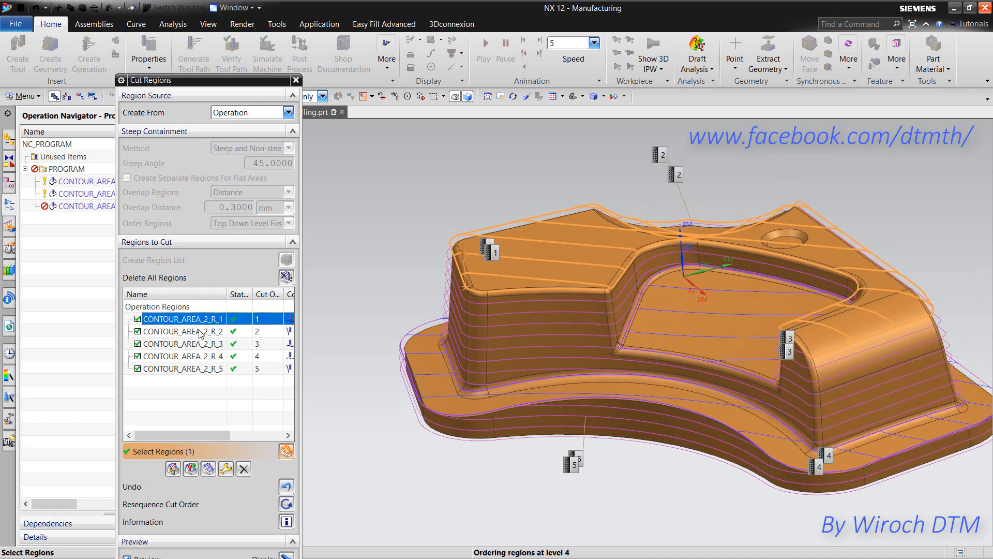
left_click(201, 332)
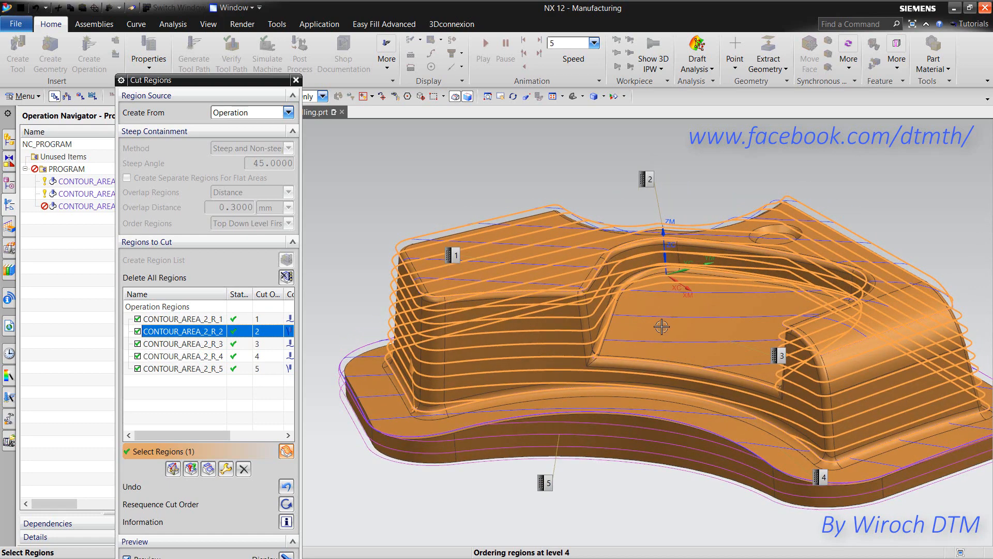
- Merge the pocket floor region R_3 into CONTOUR_AREA_2_R_2, leaving four regions
left_click(209, 468)
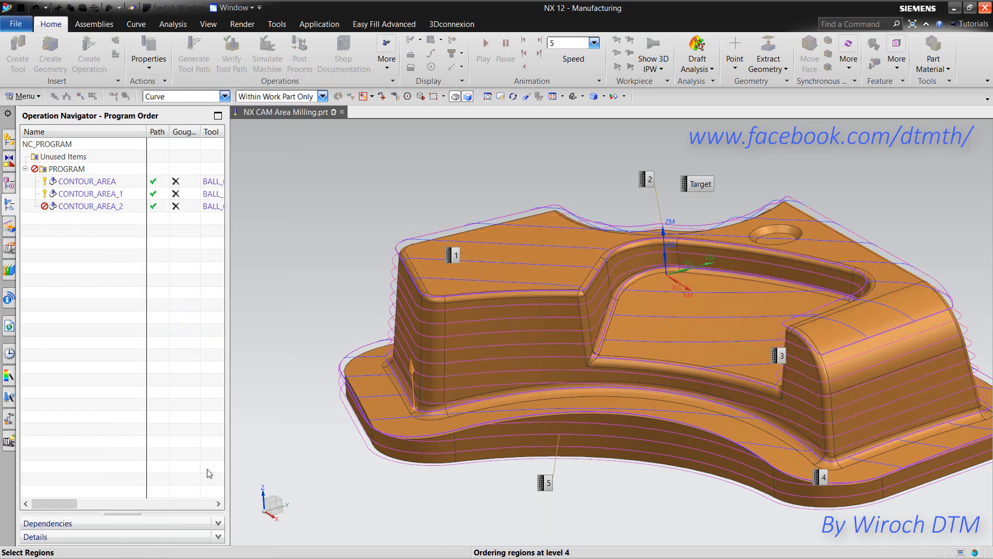
left_click(678, 316)
left_click(234, 175)
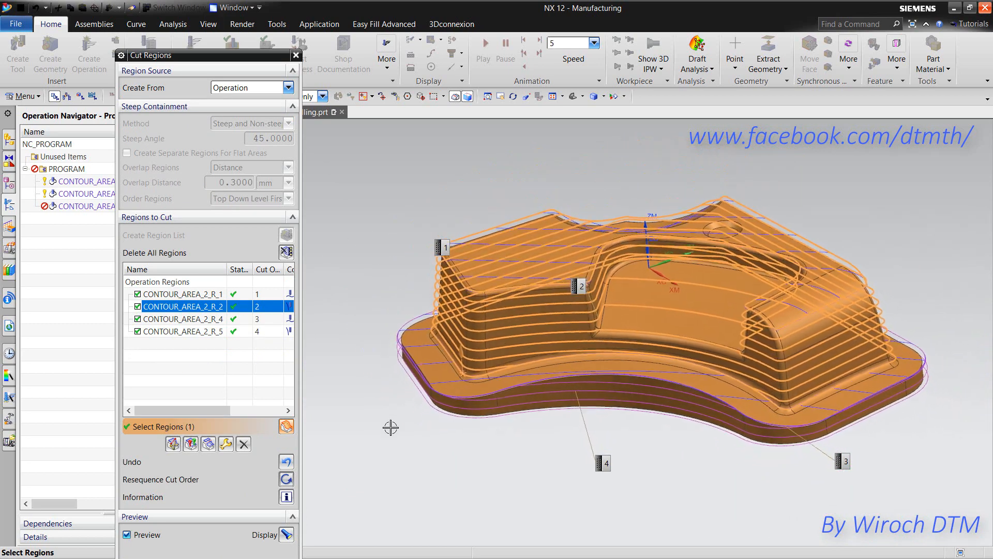
left_click_drag(267, 59, 277, 23)
- Accept the four merged regions, regenerate the CONTOUR_AREA_2 toolpath, and orbit to review it
left_click(251, 541)
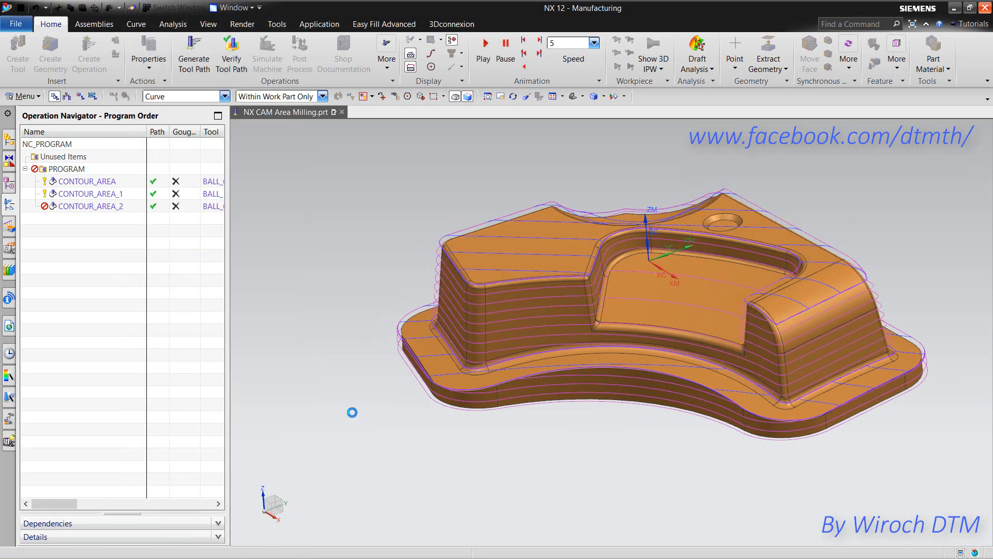
left_click(192, 388)
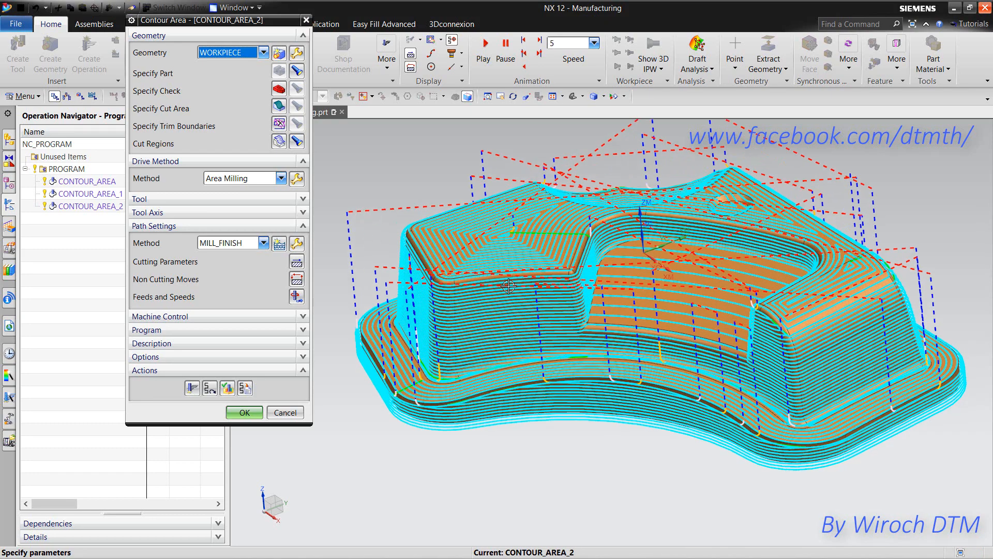
scroll(603, 215, "up", 8)
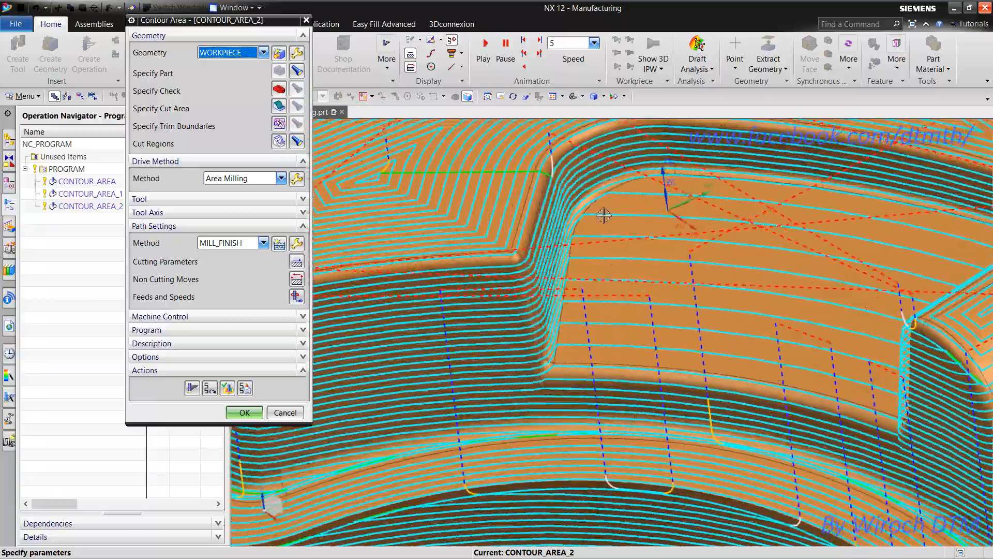
middle_click_drag(604, 215, 335, 177)
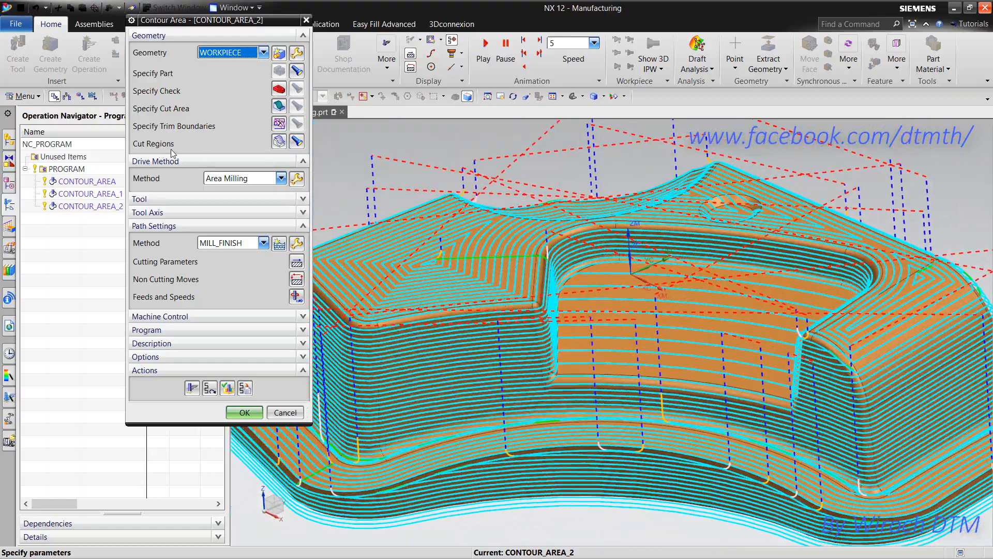